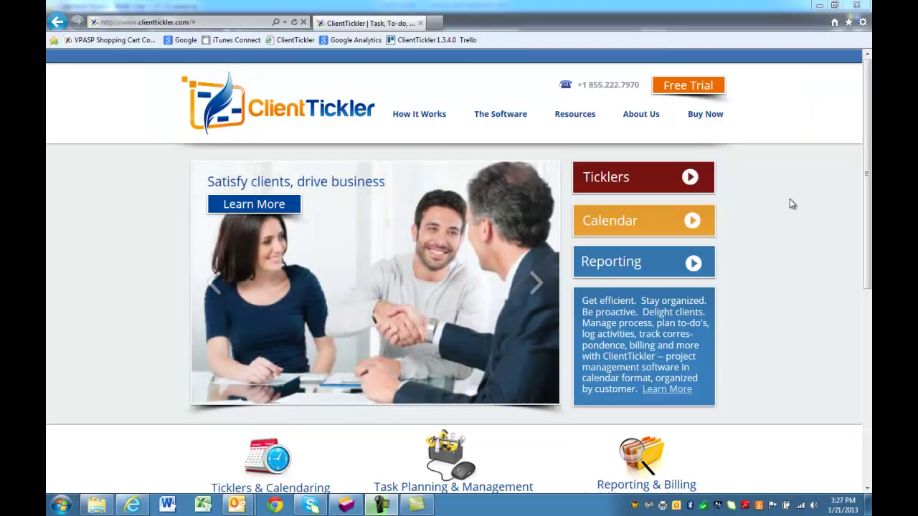
- Go from the clienttickler.com homepage to the Buy ClientTickler pricing page
click(702, 117)
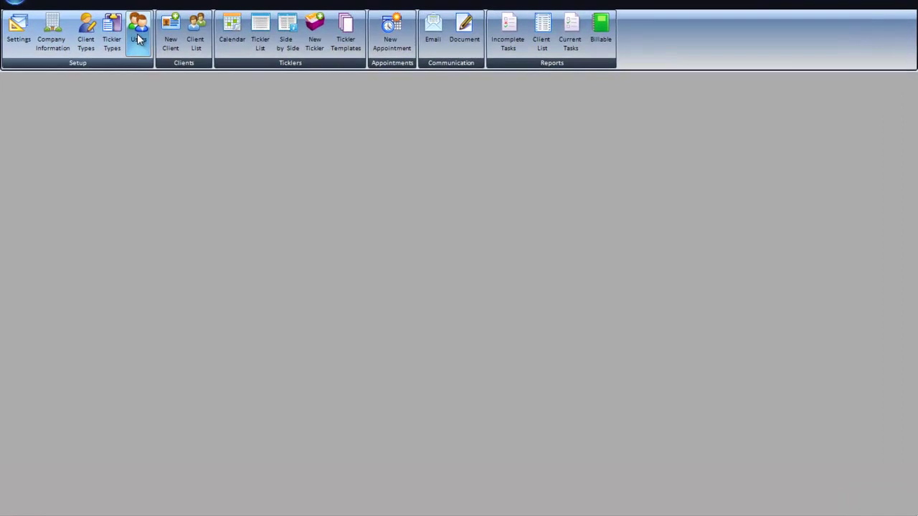
- Add a third active user with first name, last name and initials, save, and close Manage Users
click(137, 33)
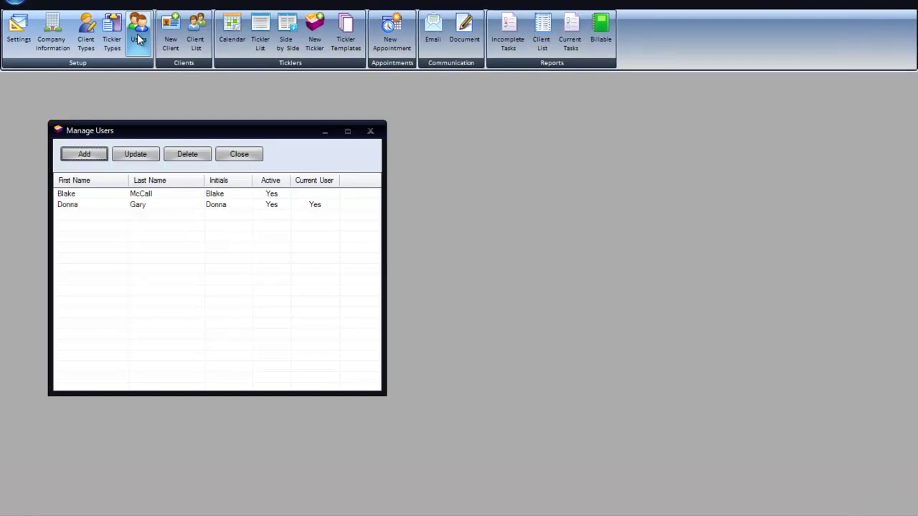
click(94, 156)
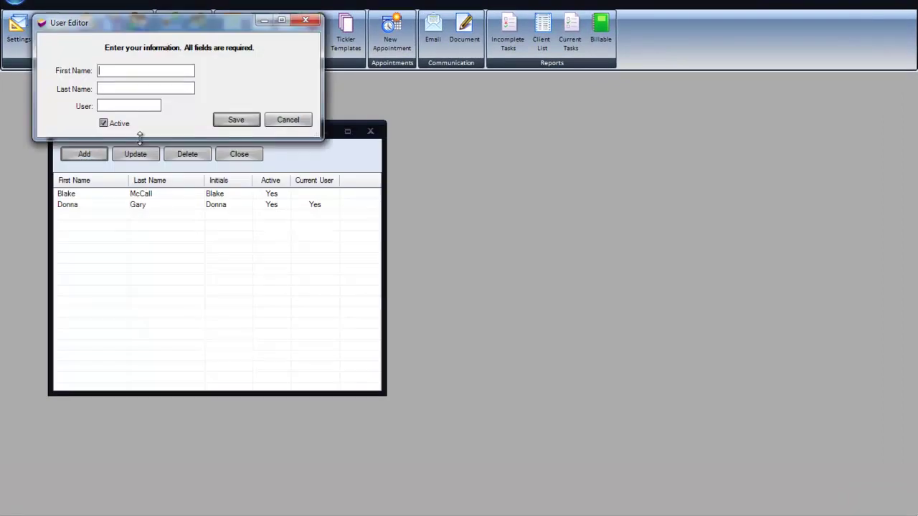
text(Amy)
text(Steward)
click(103, 105)
text(Amy)
click(230, 119)
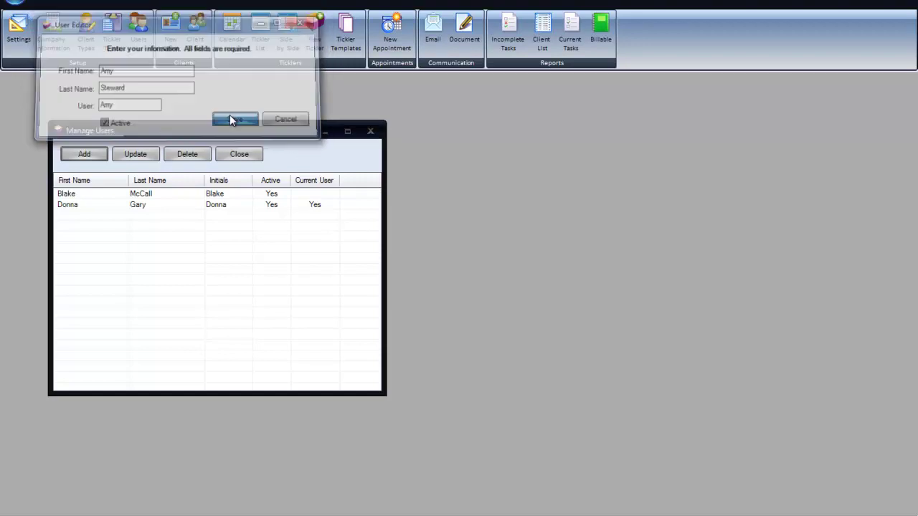
click(239, 154)
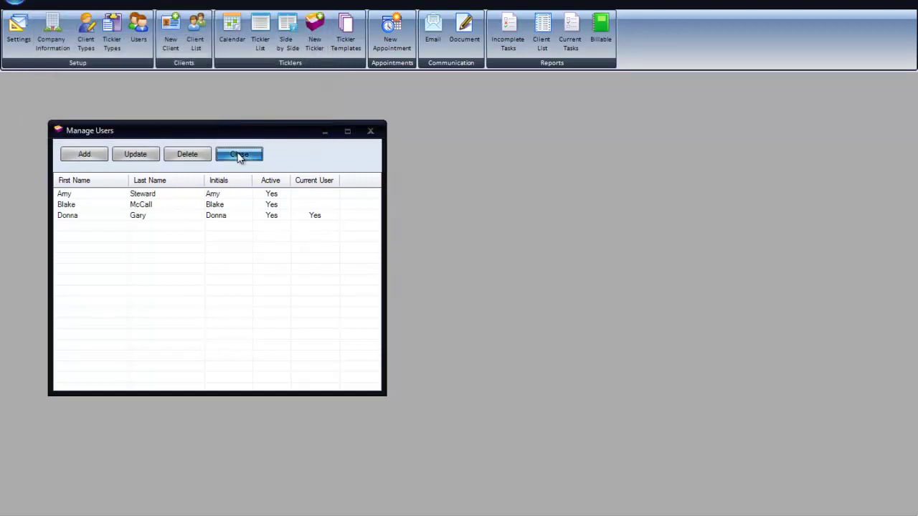
- Back up the database to the Desktop as 'Multi User Office Database.sqlite' and confirm
click(17, 3)
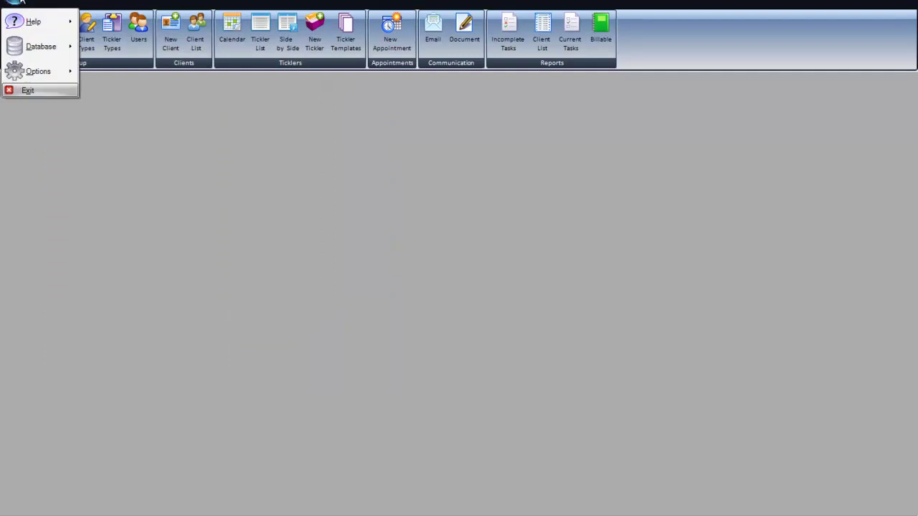
mouse_move(30, 47)
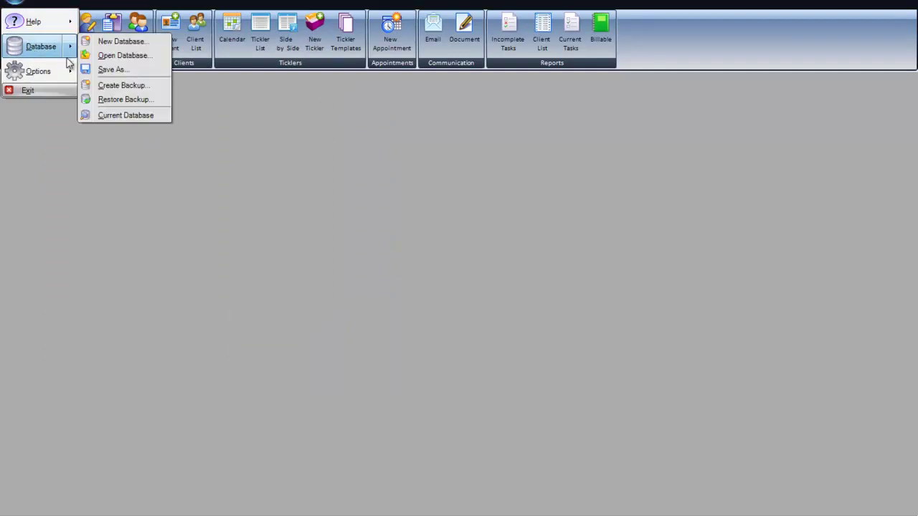
click(115, 85)
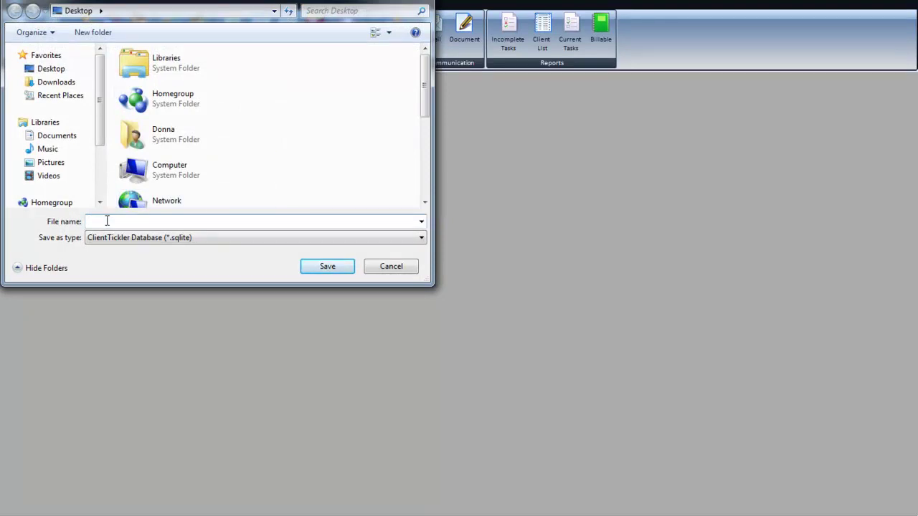
text(MultiUser Office Database)
click(106, 221)
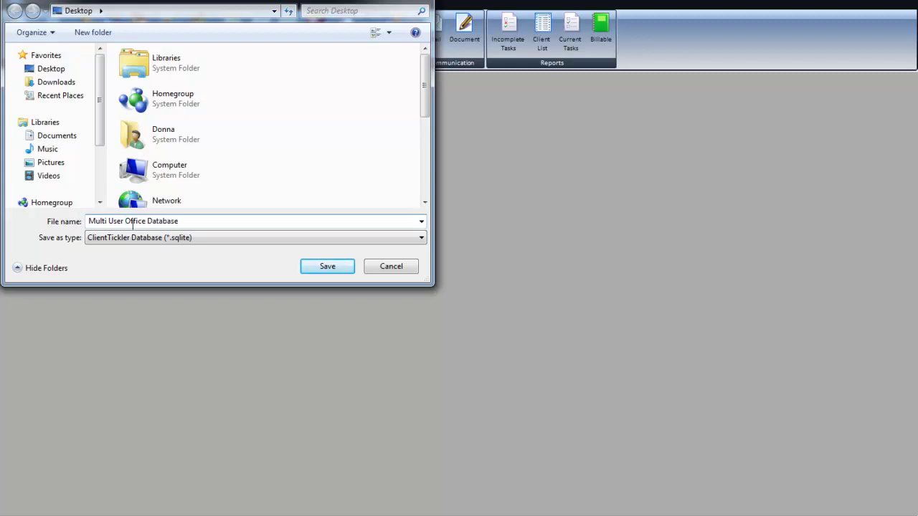
click(324, 267)
click(443, 274)
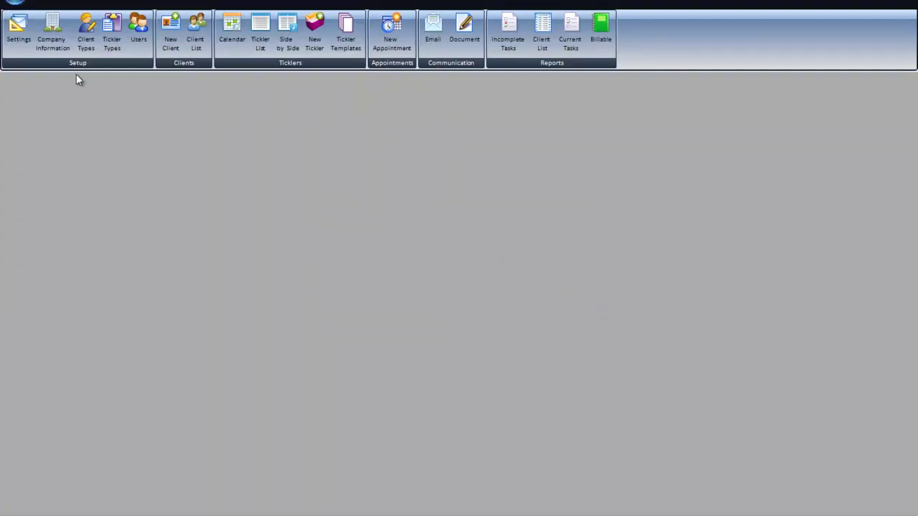
- Use Options > Switch User to pick the newly added user in Select a User
click(17, 3)
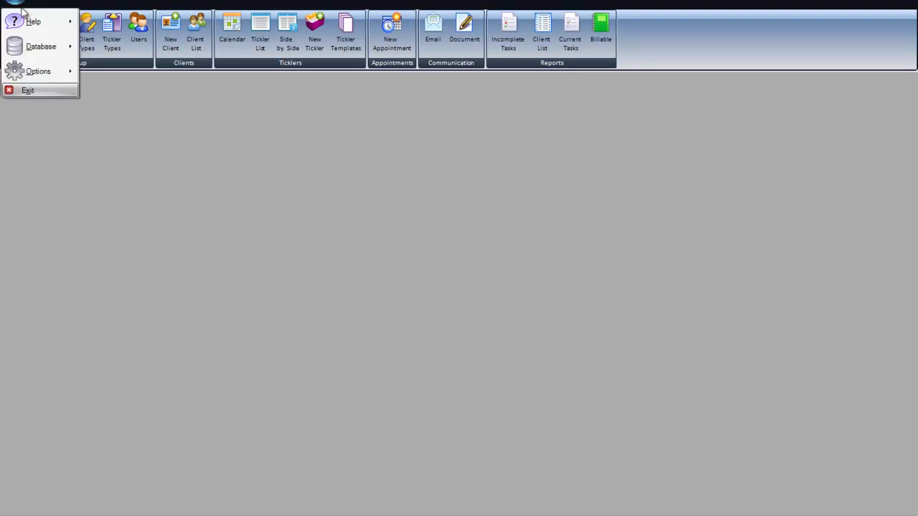
mouse_move(36, 49)
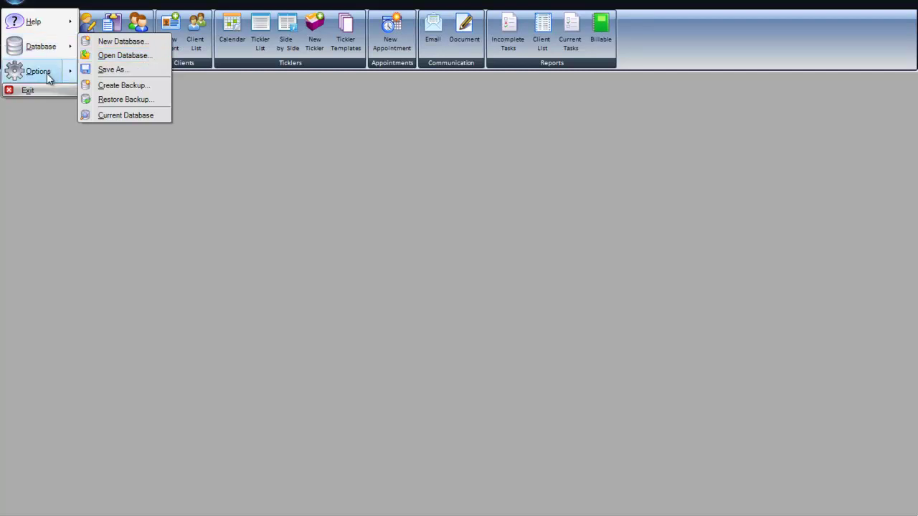
mouse_move(56, 78)
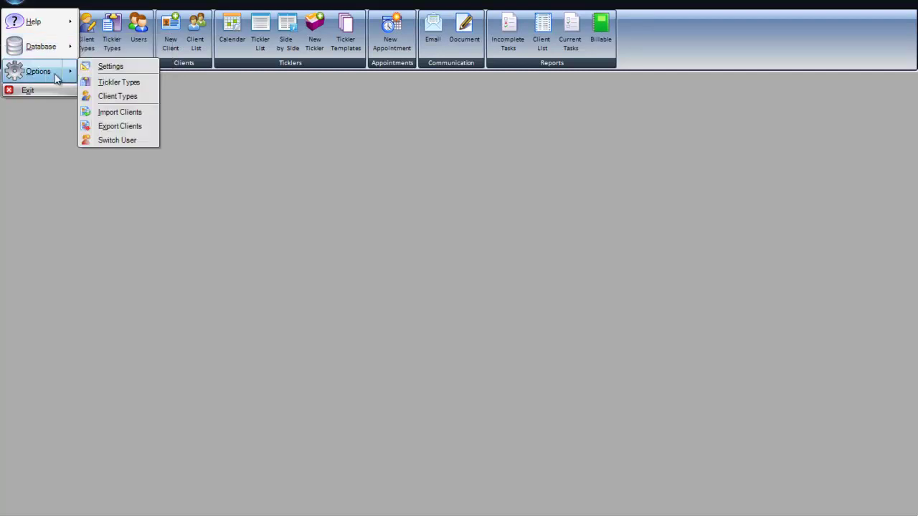
click(121, 140)
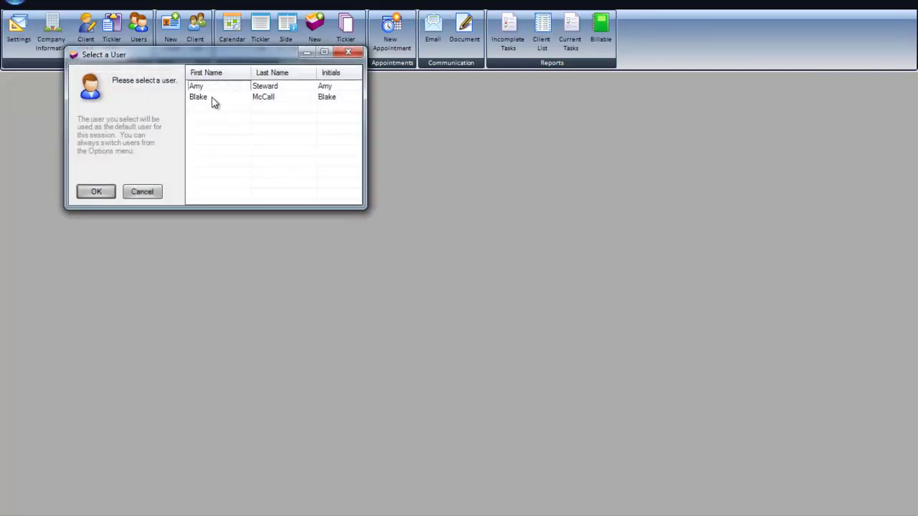
click(212, 100)
click(212, 88)
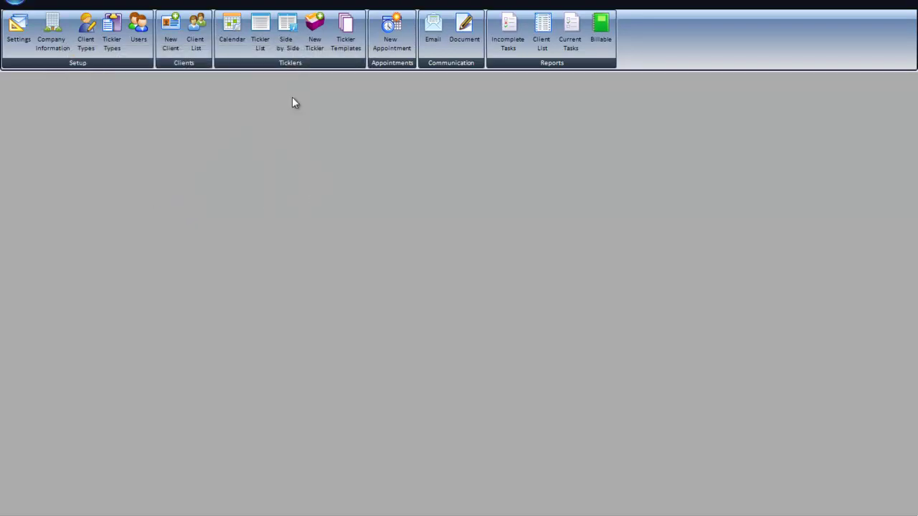
click(293, 28)
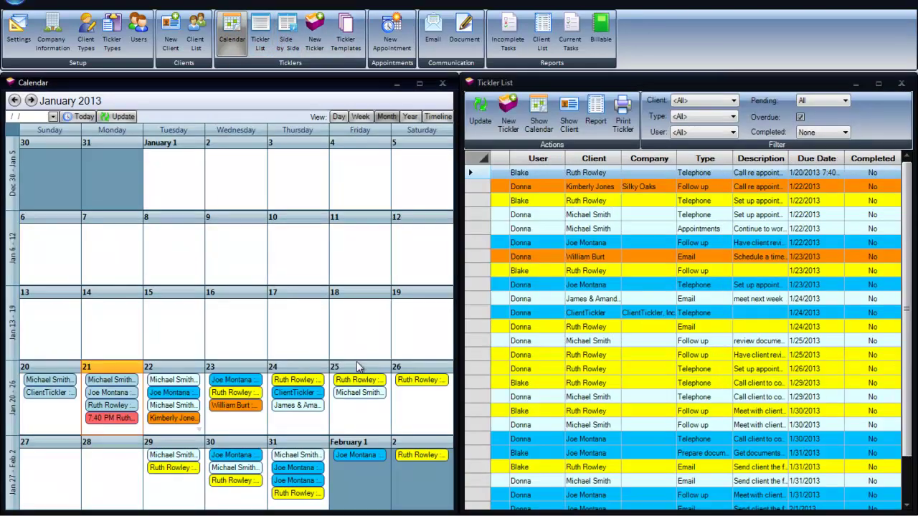
click(538, 164)
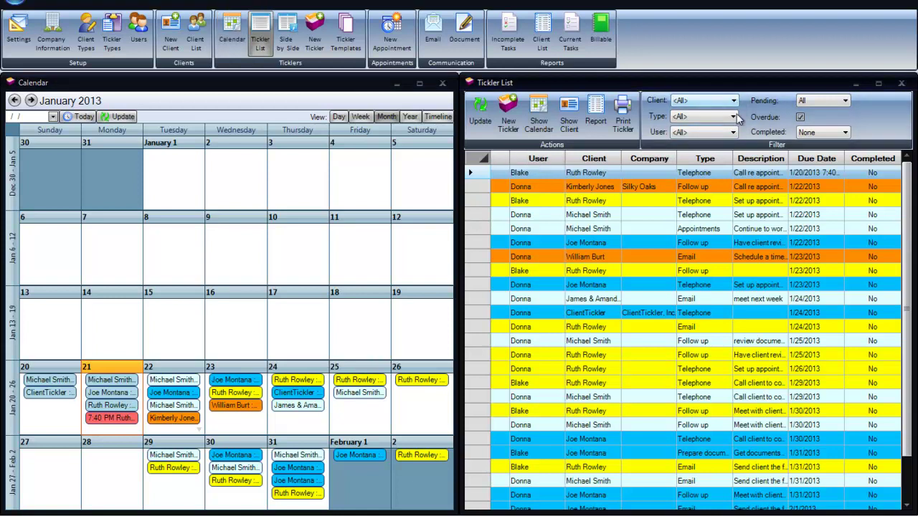
click(733, 132)
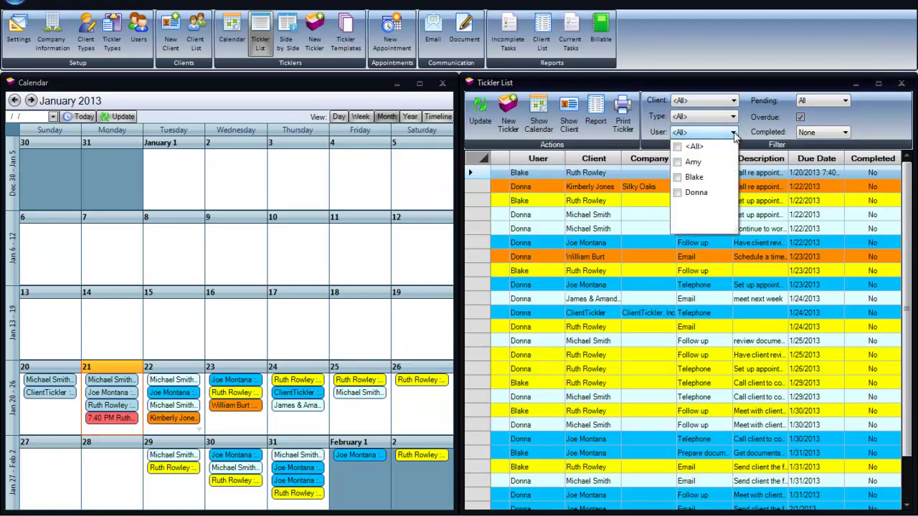
click(678, 163)
click(678, 178)
click(678, 163)
click(475, 424)
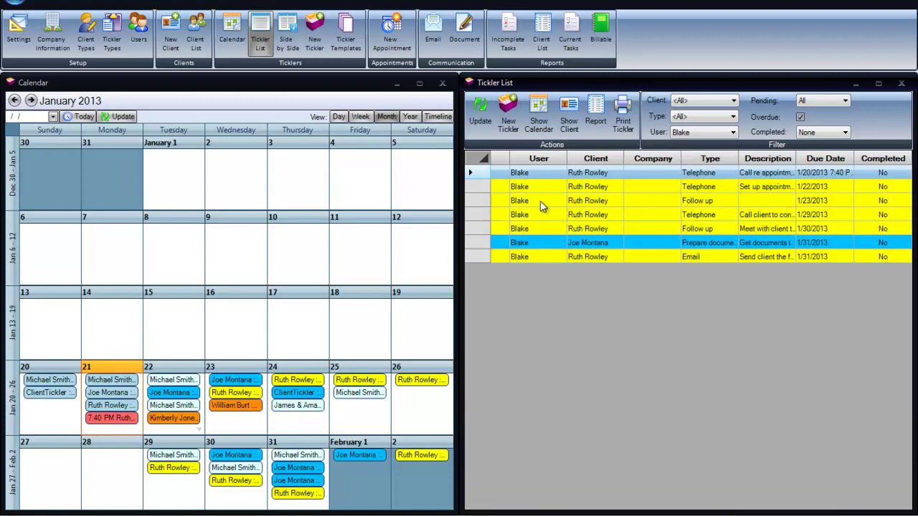
click(735, 135)
click(677, 147)
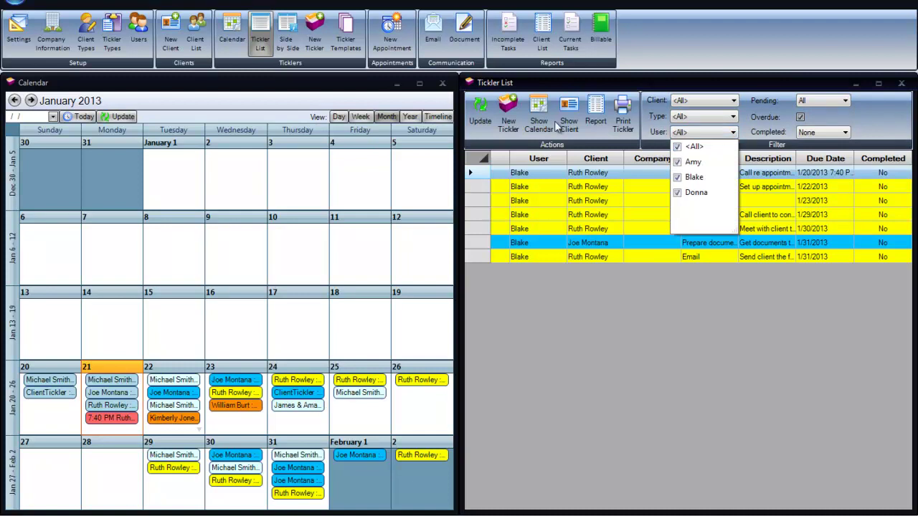
click(508, 124)
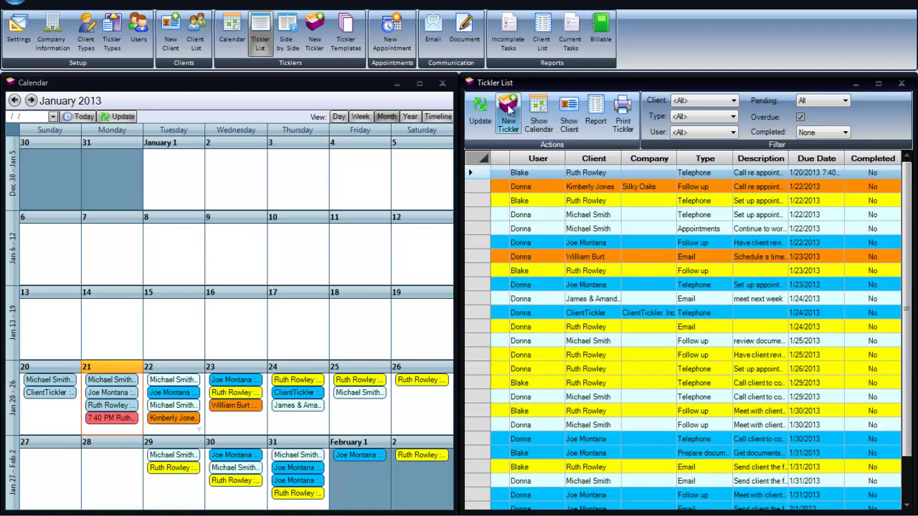
- Start a new tickler for the client, assigned to the new user, due 1/23/2013
click(508, 107)
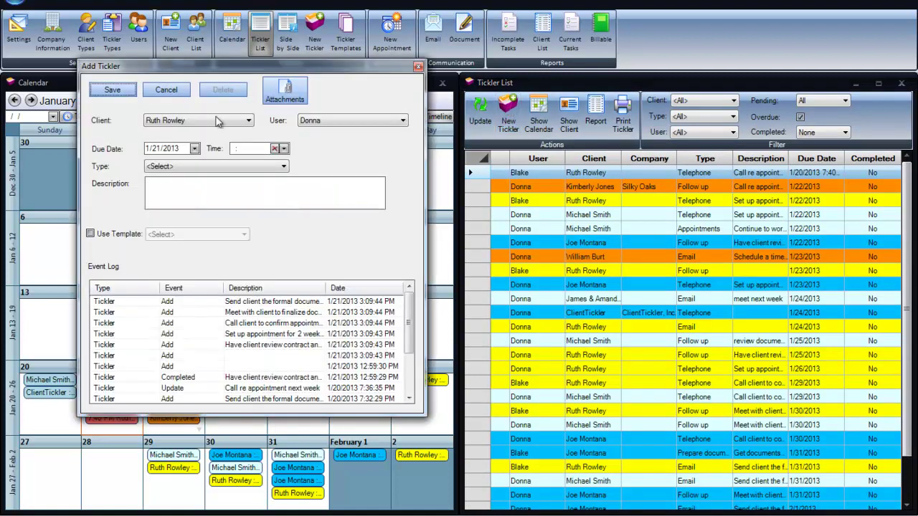
click(208, 125)
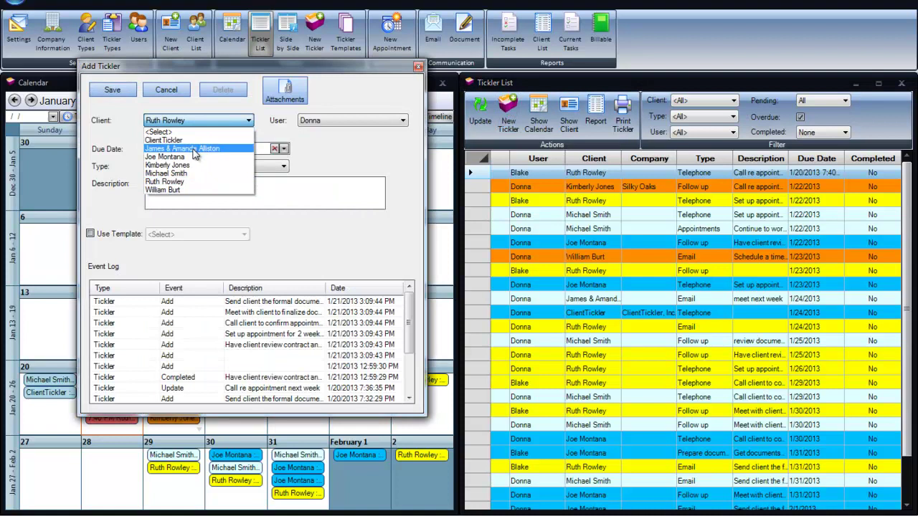
click(194, 150)
click(403, 120)
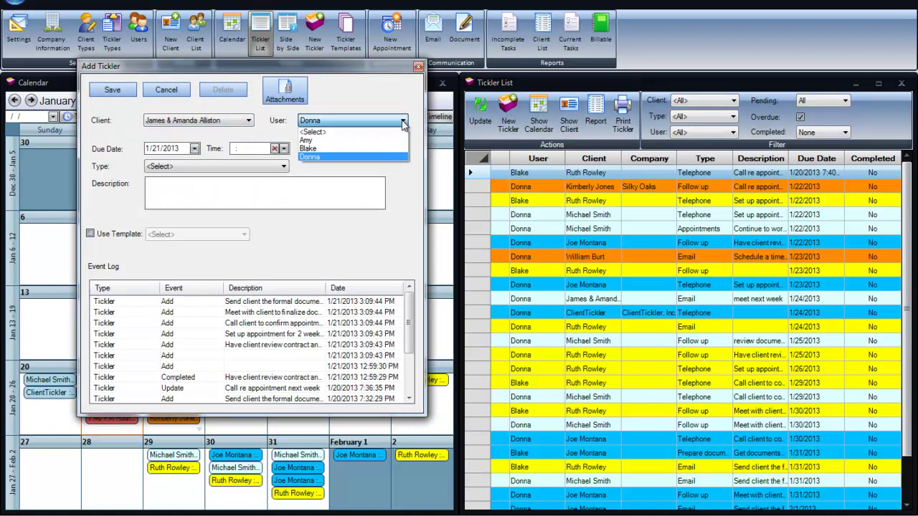
click(329, 141)
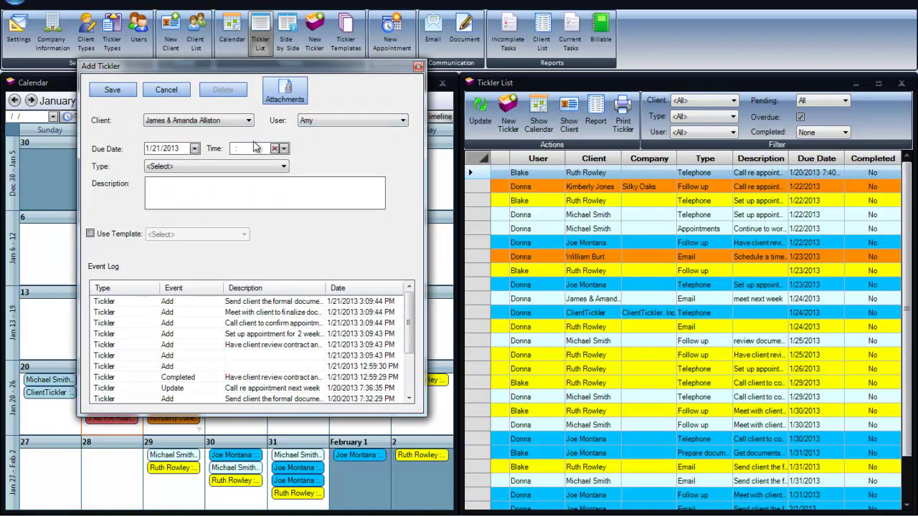
click(195, 149)
click(149, 218)
- Make it an Email tickler described 'Follow up on documents' and save it
click(181, 166)
click(170, 195)
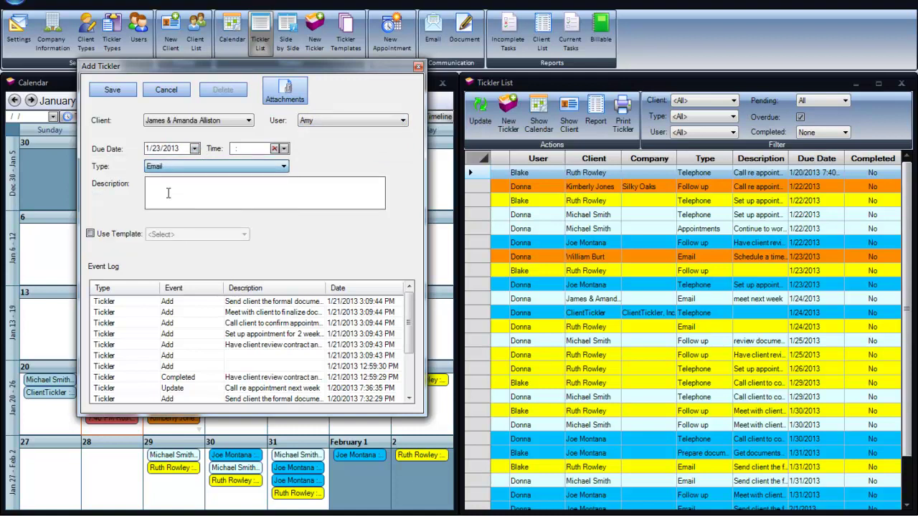
click(164, 187)
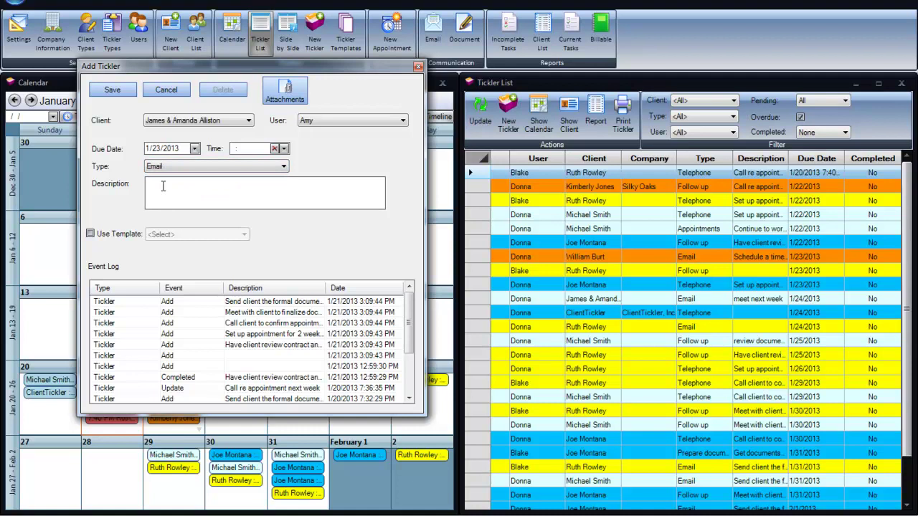
text(Follow up on documents)
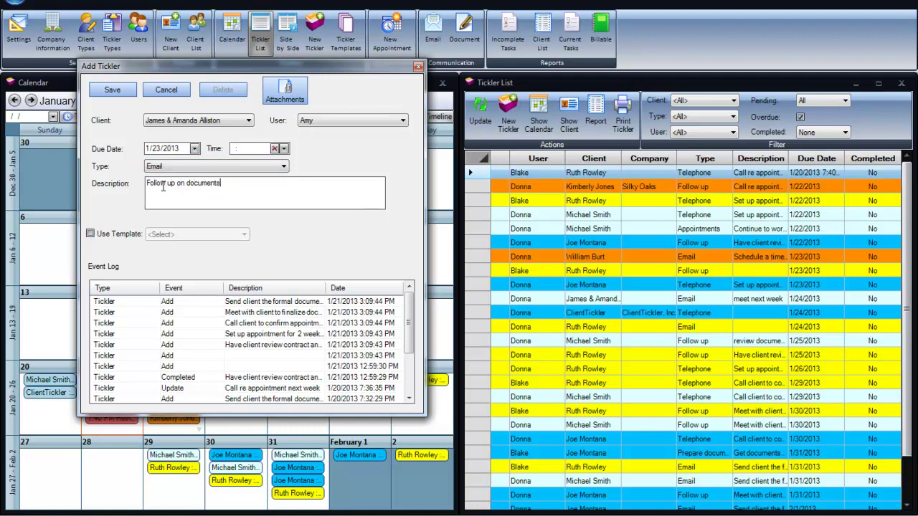
click(117, 91)
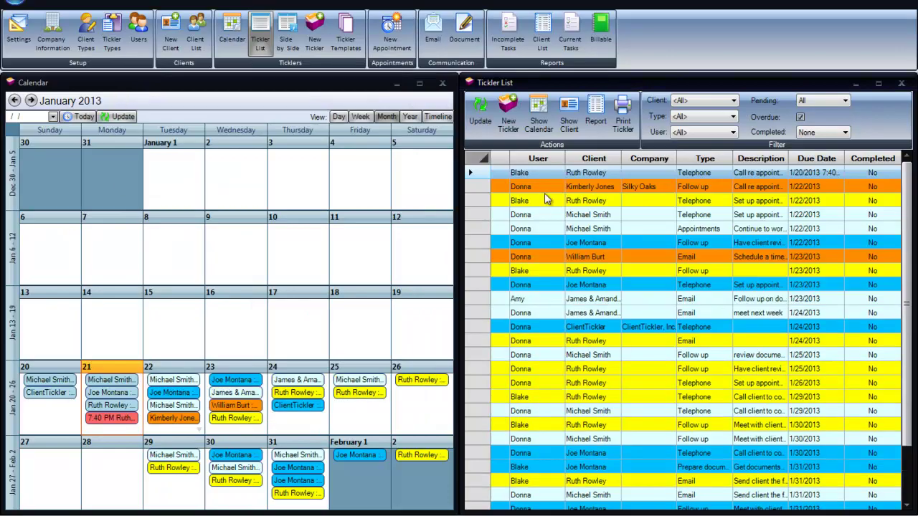
- Reassign the 1/20/2013 Telephone tickler to another staff member and save it
double_click(545, 173)
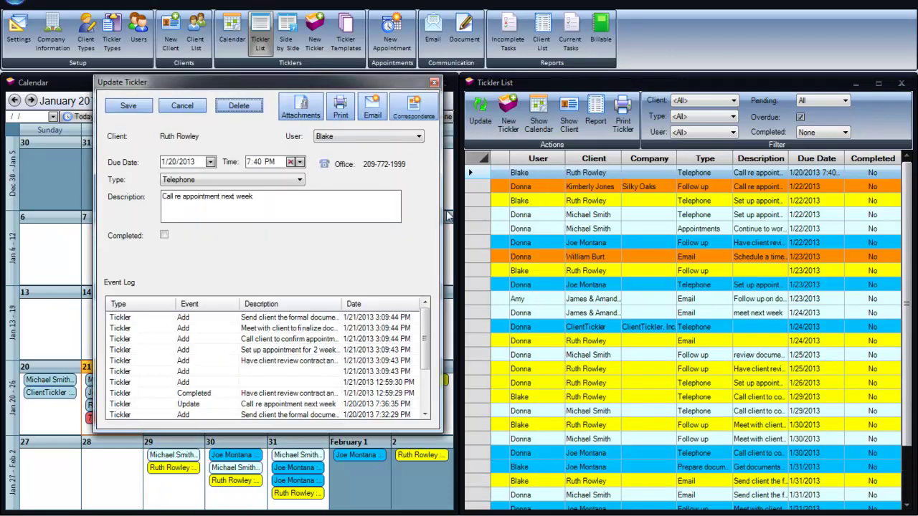
click(418, 138)
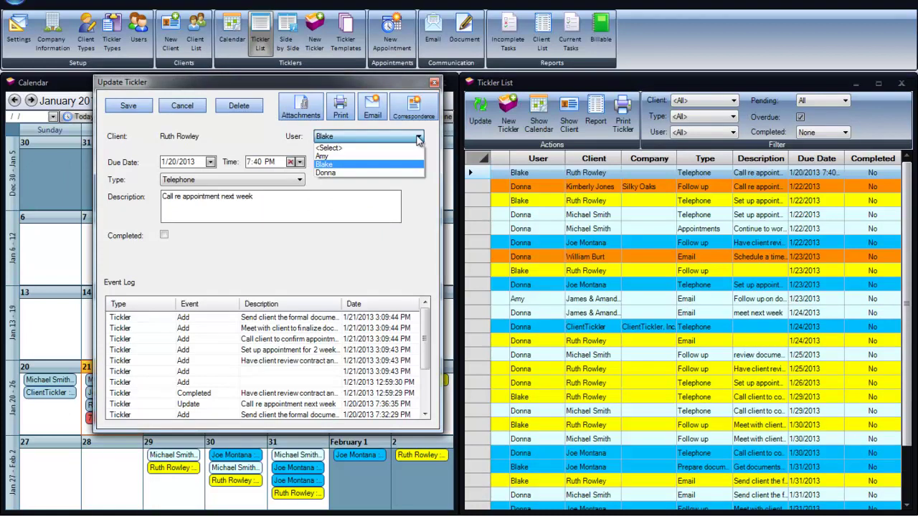
click(332, 173)
click(123, 106)
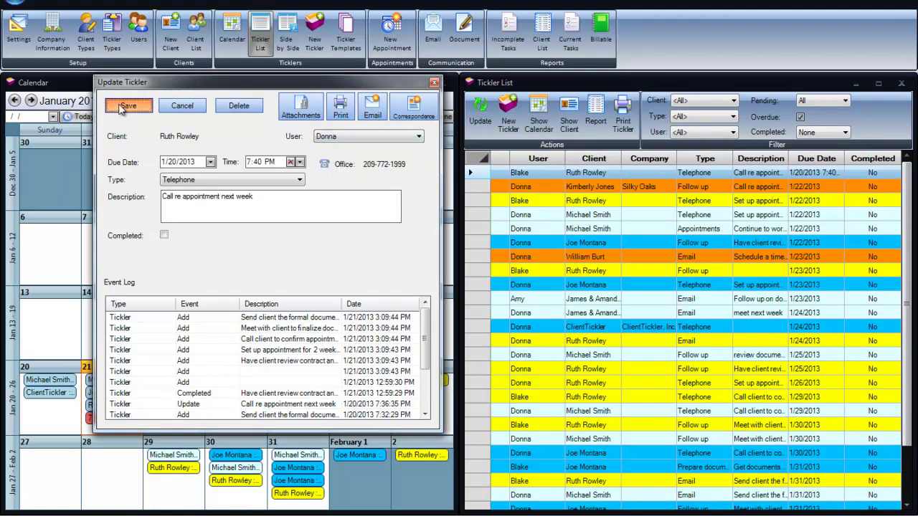